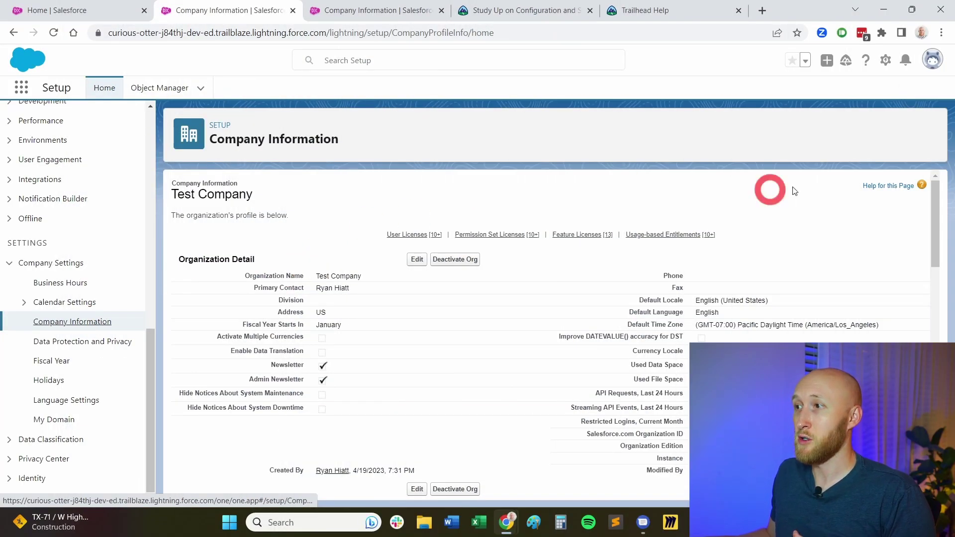
Step: Open the Blues Entertainment lead from the Sales app and view its full details
{"action": "left_click_drag", "start_coordinate": [935, 222], "coordinate": [928, 238]}
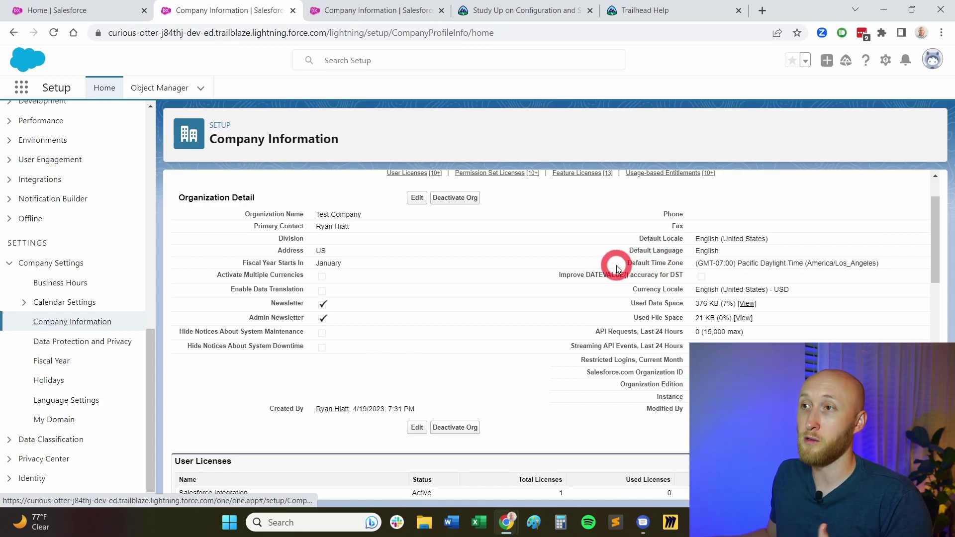
{"action": "left_click", "coordinate": [111, 17]}
{"action": "left_click", "coordinate": [219, 89]}
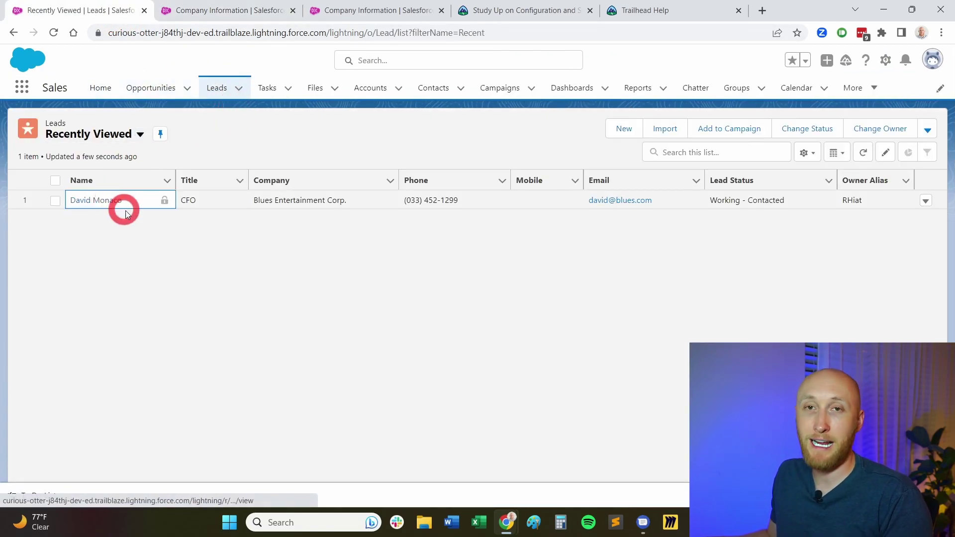
{"action": "left_click", "coordinate": [99, 200]}
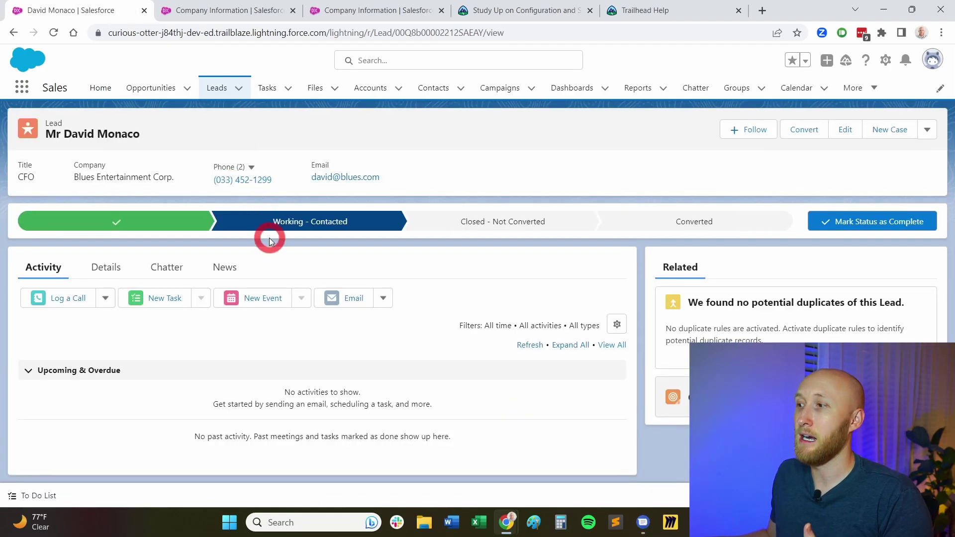
{"action": "left_click", "coordinate": [114, 269]}
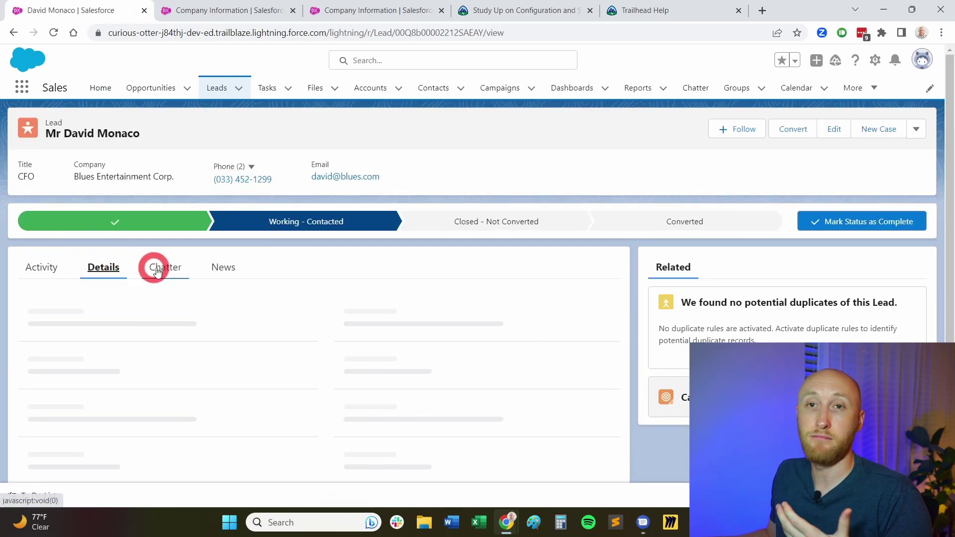
{"action": "scroll", "coordinate": [191, 275], "scroll_direction": "down", "scroll_amount": 4}
{"action": "scroll", "coordinate": [191, 275], "scroll_direction": "down", "scroll_amount": 1}
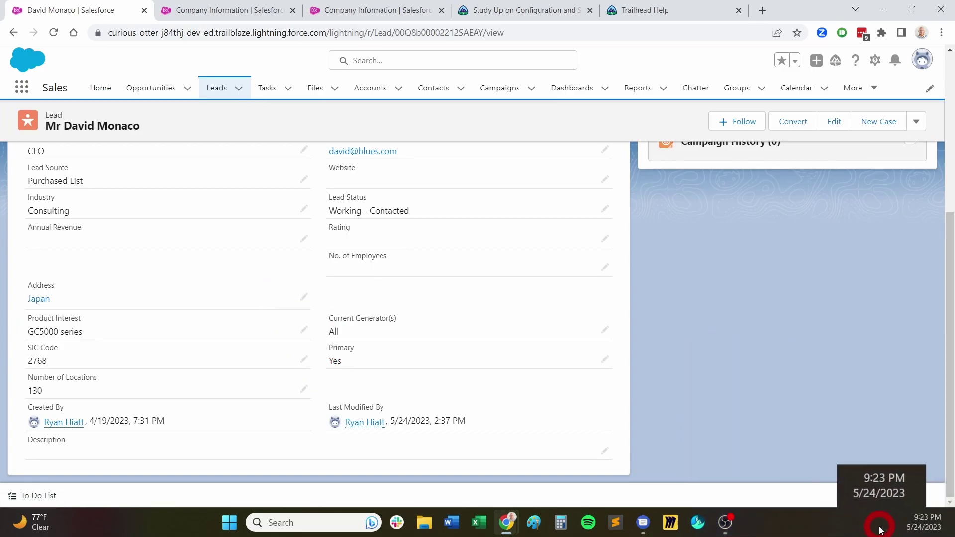
Step: Set the lead's Annual Revenue to 123, save it, and return to Company Information
{"action": "left_click", "coordinate": [321, 10]}
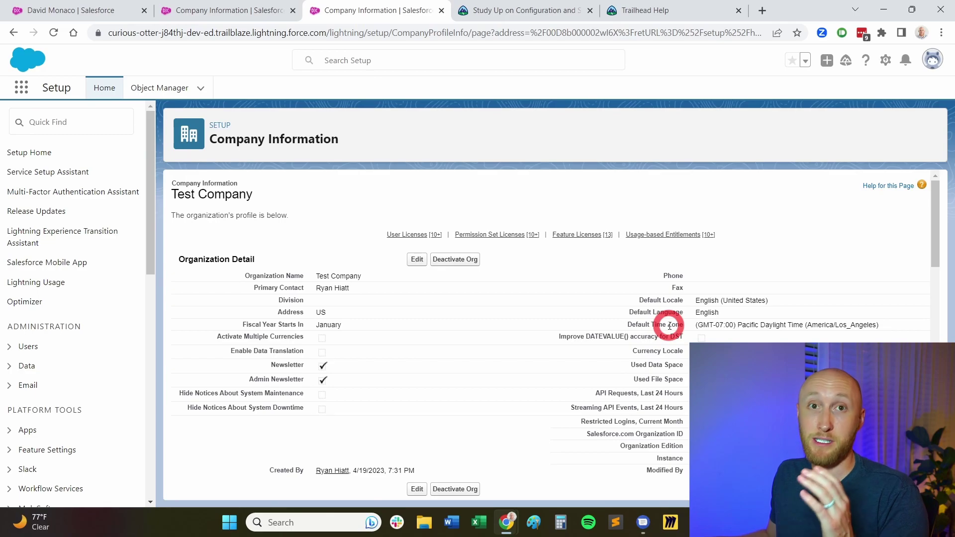
{"action": "left_click", "coordinate": [83, 11]}
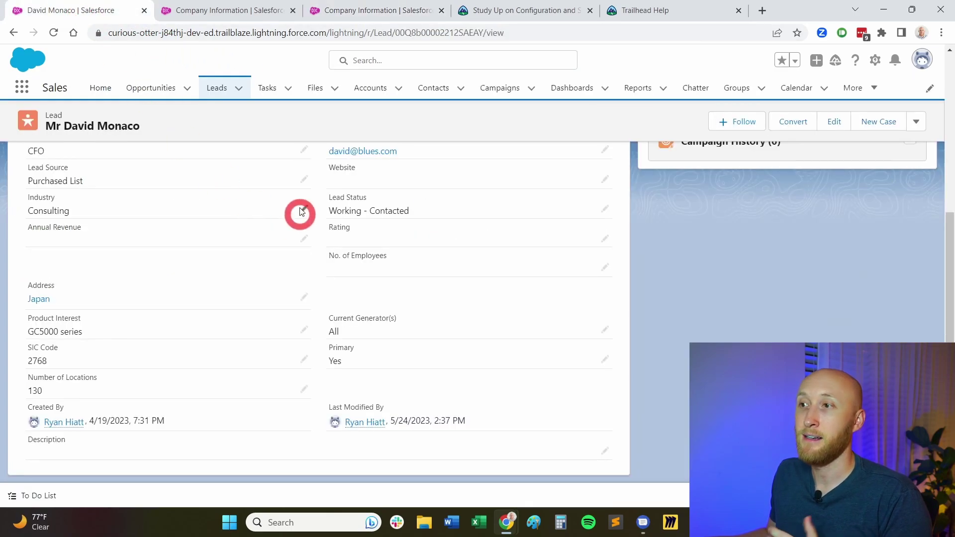
{"action": "left_click", "coordinate": [305, 238]}
{"action": "type", "text": "123"}
{"action": "left_click", "coordinate": [342, 464]}
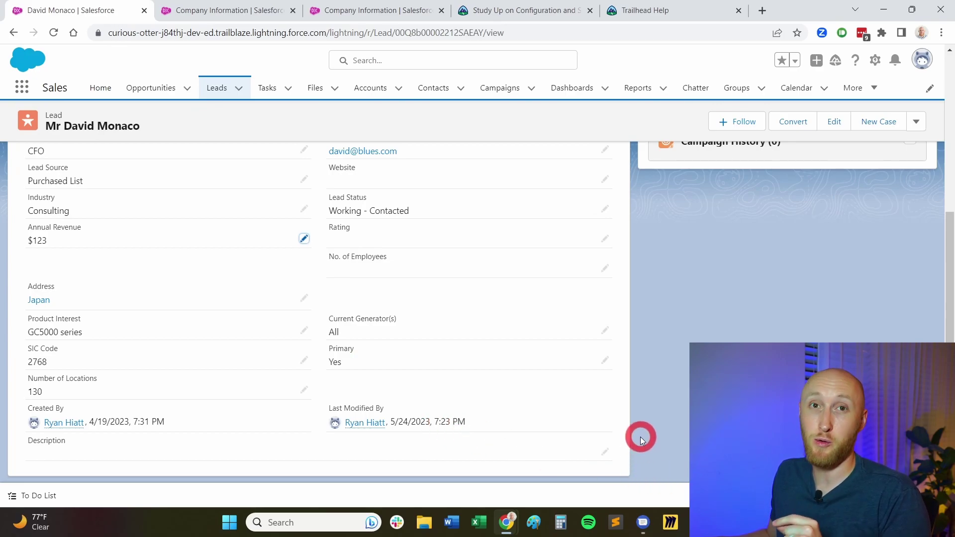
{"action": "left_click", "coordinate": [192, 12]}
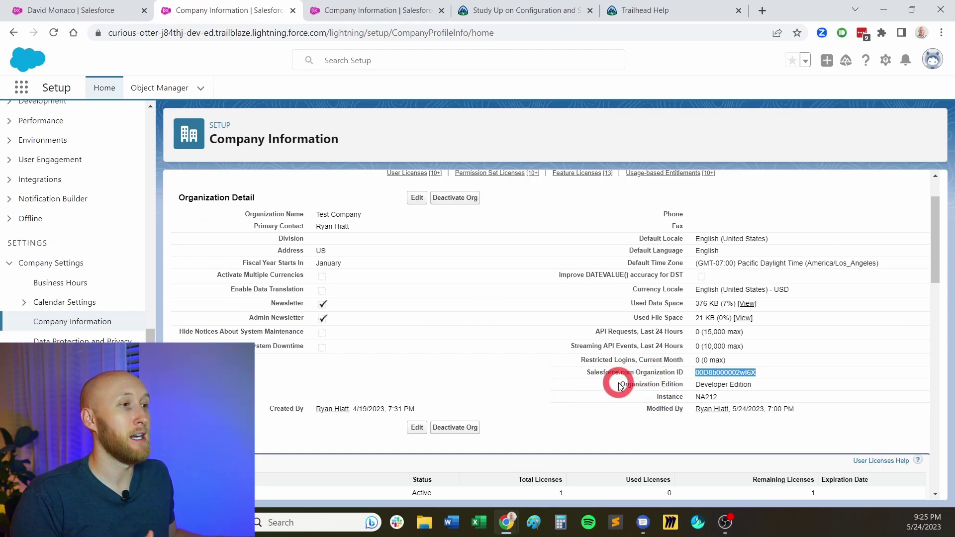
{"action": "left_click", "coordinate": [694, 376]}
{"action": "left_click_drag", "start_coordinate": [721, 385], "coordinate": [749, 384]}
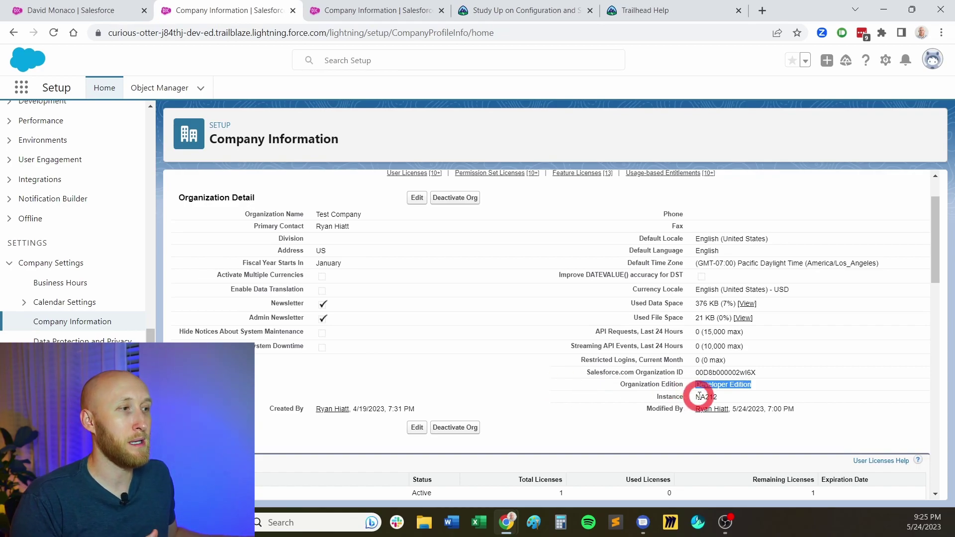
{"action": "left_click_drag", "start_coordinate": [699, 396], "coordinate": [718, 396]}
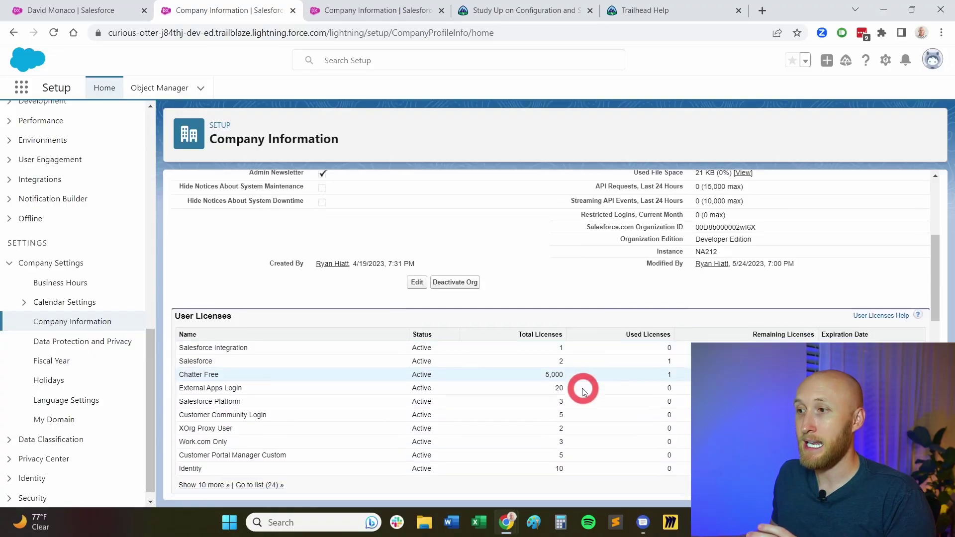
{"action": "scroll", "coordinate": [572, 378], "scroll_direction": "down", "scroll_amount": 3}
{"action": "scroll", "coordinate": [552, 358], "scroll_direction": "up", "scroll_amount": 3}
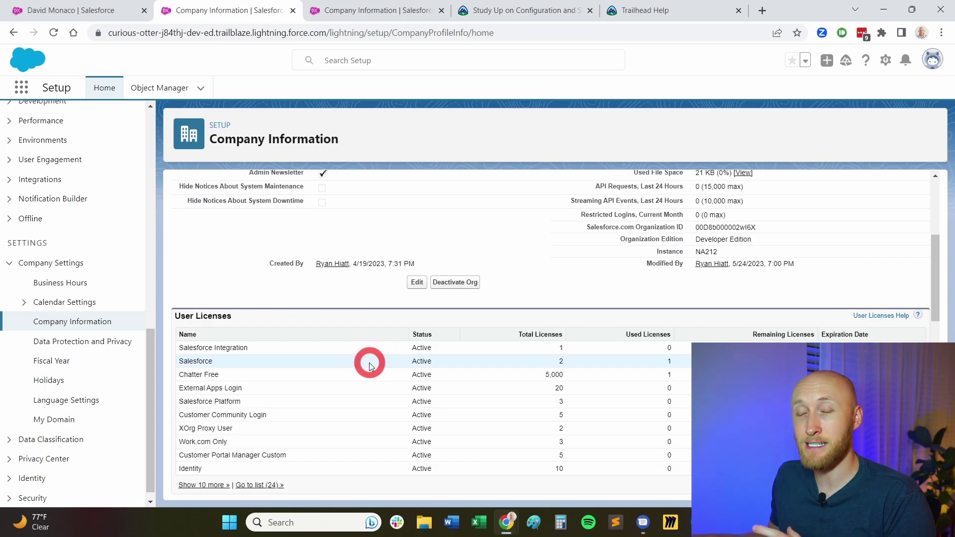
{"action": "scroll", "coordinate": [369, 366], "scroll_direction": "down", "scroll_amount": 6}
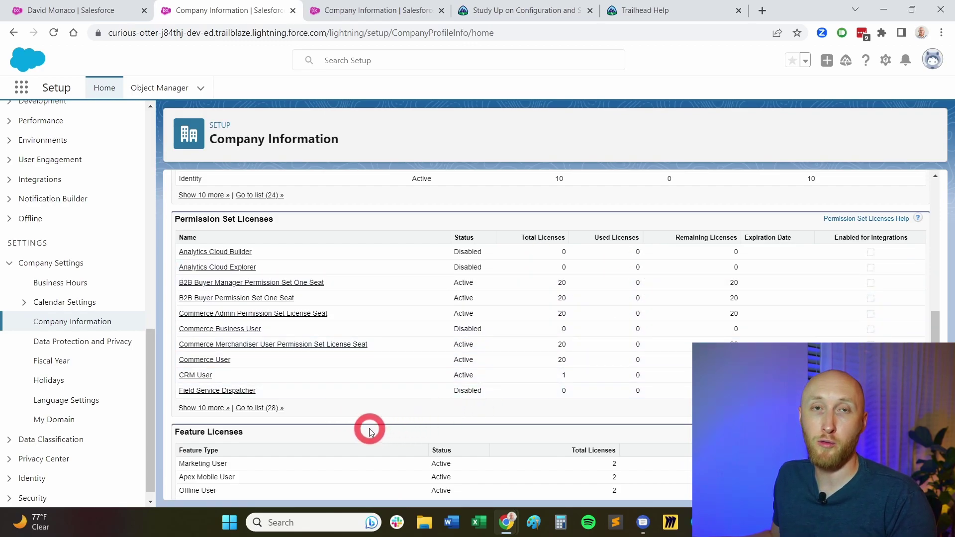
{"action": "scroll", "coordinate": [369, 430], "scroll_direction": "down", "scroll_amount": 1}
{"action": "scroll", "coordinate": [369, 429], "scroll_direction": "down", "scroll_amount": 3}
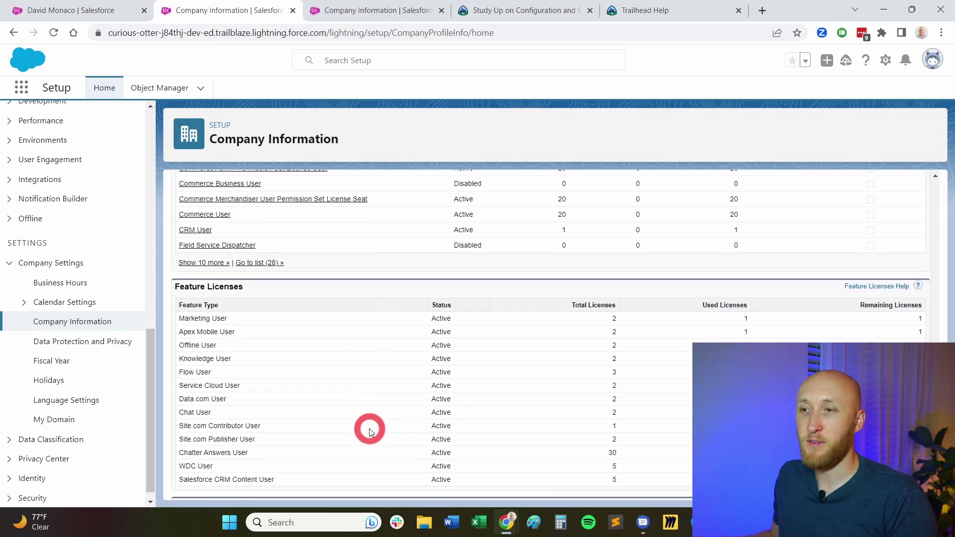
{"action": "scroll", "coordinate": [369, 430], "scroll_direction": "down", "scroll_amount": 3}
{"action": "scroll", "coordinate": [369, 429], "scroll_direction": "down", "scroll_amount": 1}
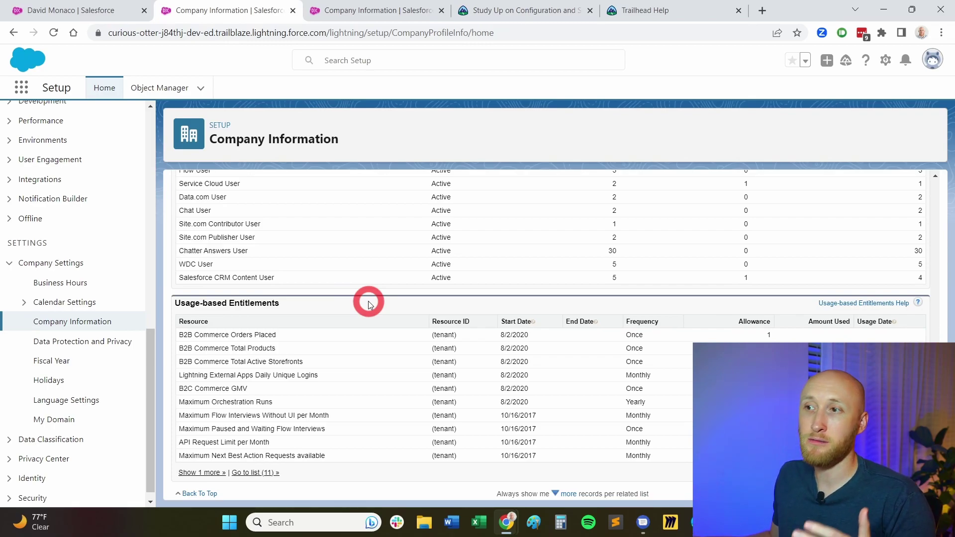
{"action": "scroll", "coordinate": [369, 304], "scroll_direction": "up", "scroll_amount": 15}
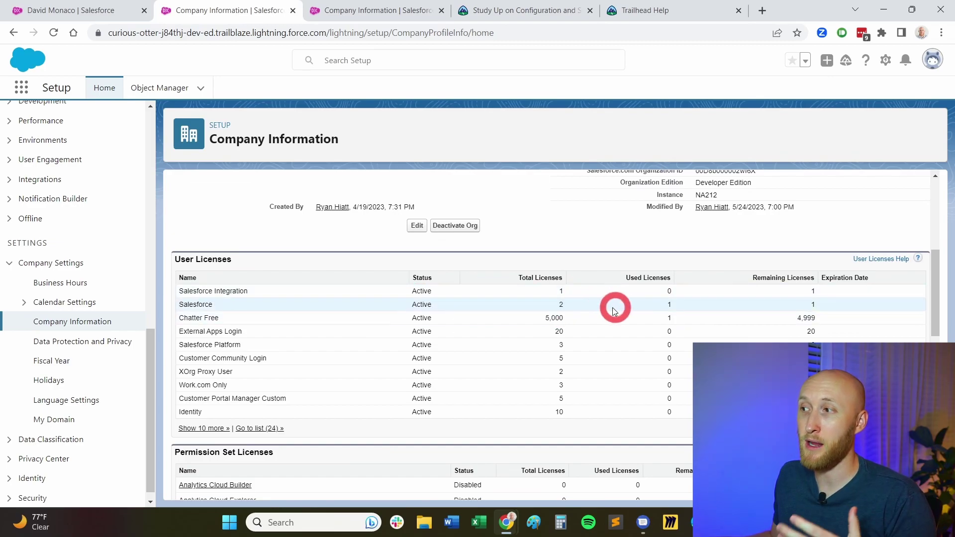
{"action": "scroll", "coordinate": [533, 315], "scroll_direction": "up", "scroll_amount": 5}
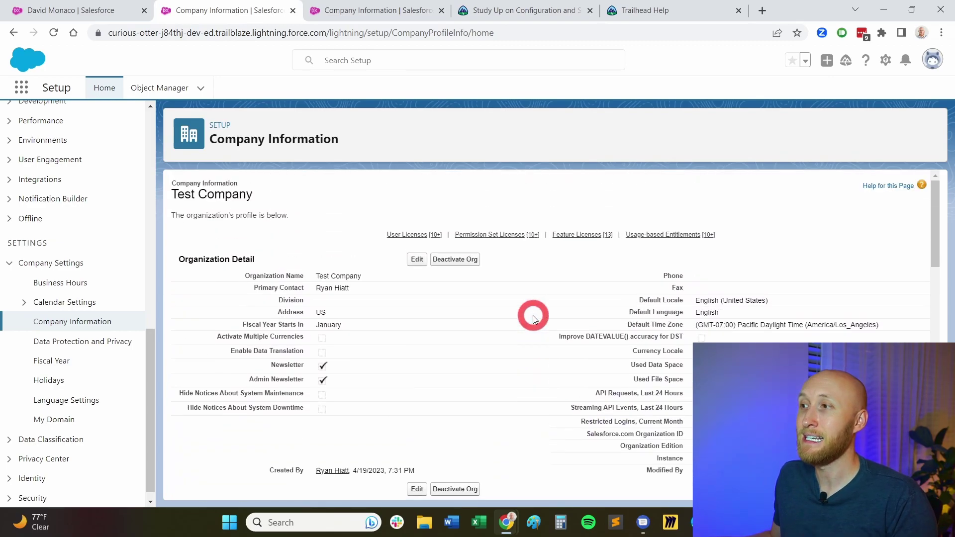
{"action": "left_click", "coordinate": [77, 287]}
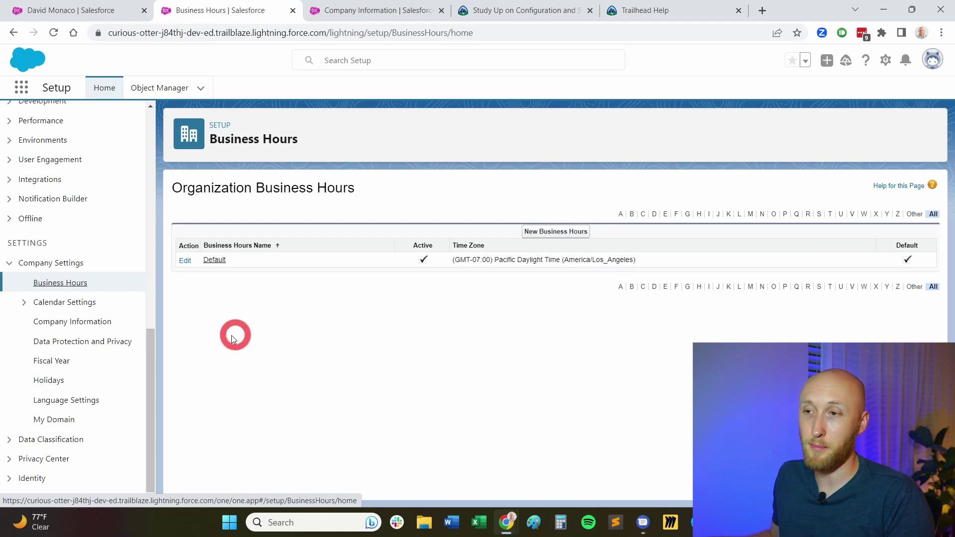
{"action": "left_click", "coordinate": [80, 341]}
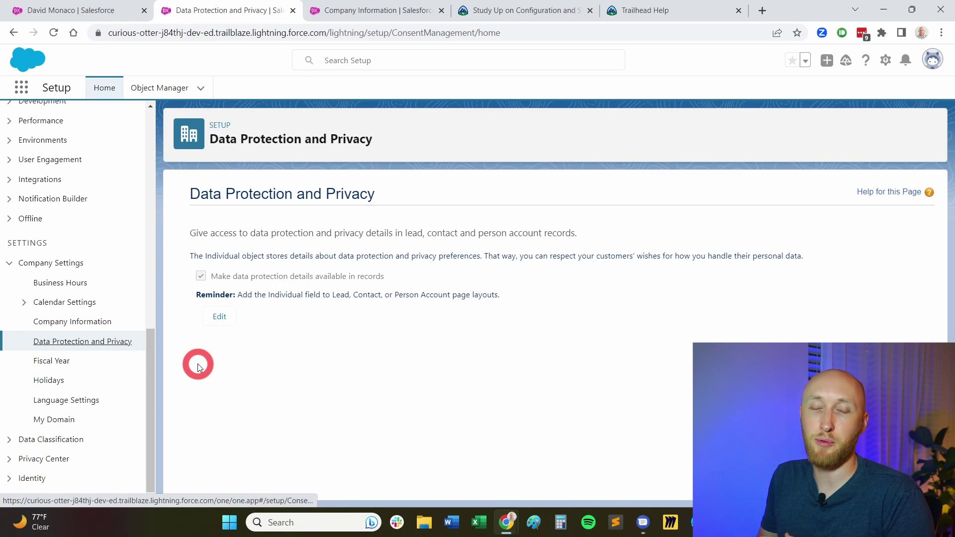
{"action": "left_click", "coordinate": [65, 363]}
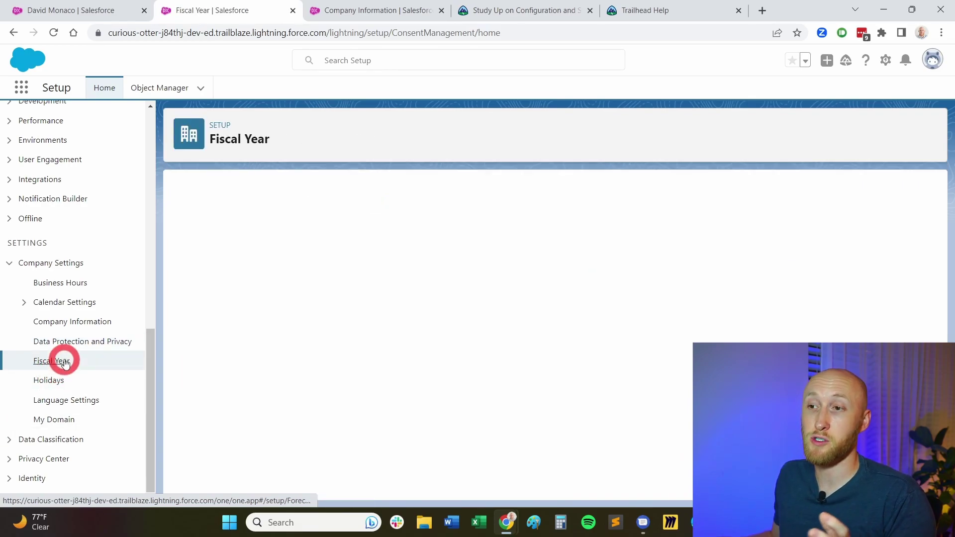
{"action": "left_click", "coordinate": [78, 323]}
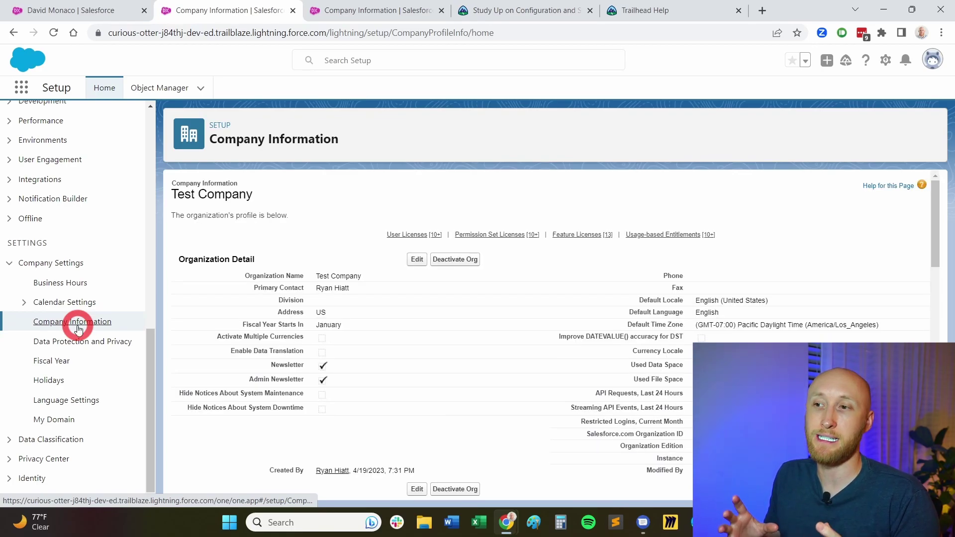
Step: Edit Test Company's organization profile and save the company information form
{"action": "left_click", "coordinate": [417, 259]}
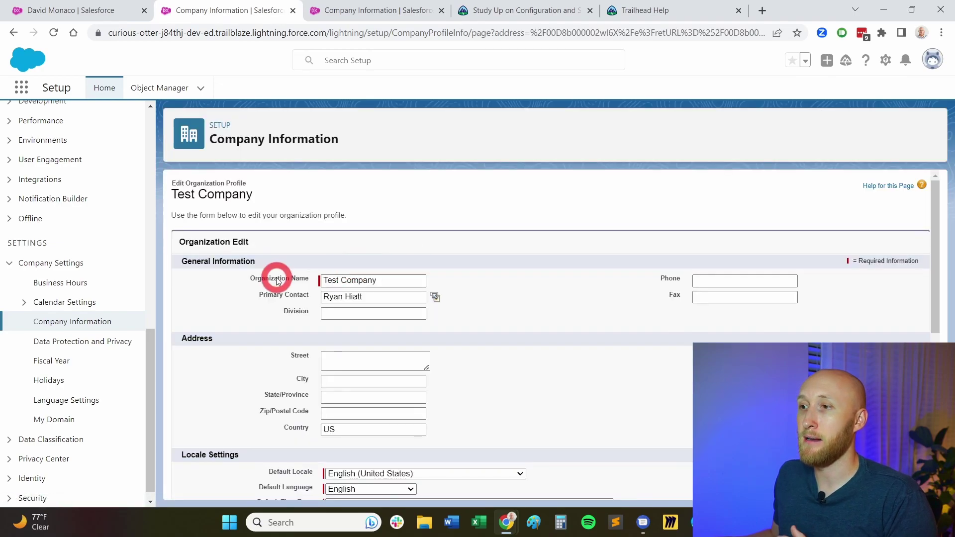
{"action": "scroll", "coordinate": [260, 289], "scroll_direction": "down", "scroll_amount": 3}
{"action": "scroll", "coordinate": [262, 291], "scroll_direction": "down", "scroll_amount": 4}
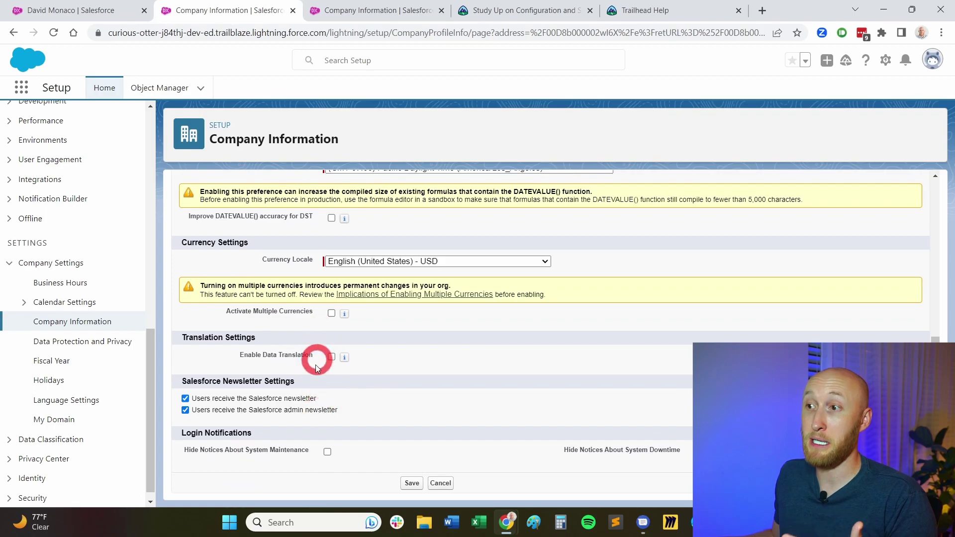
{"action": "scroll", "coordinate": [377, 393], "scroll_direction": "up", "scroll_amount": 3}
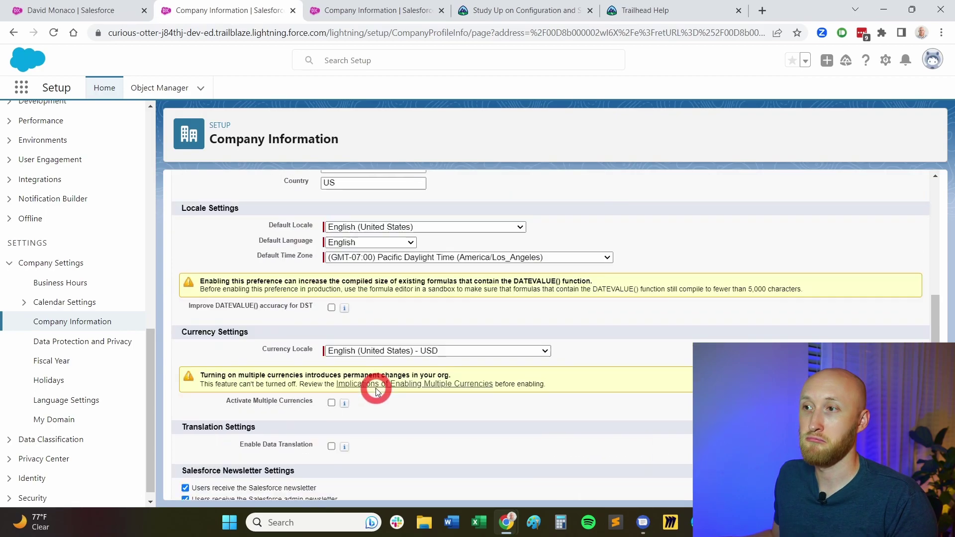
{"action": "scroll", "coordinate": [393, 361], "scroll_direction": "up", "scroll_amount": 3}
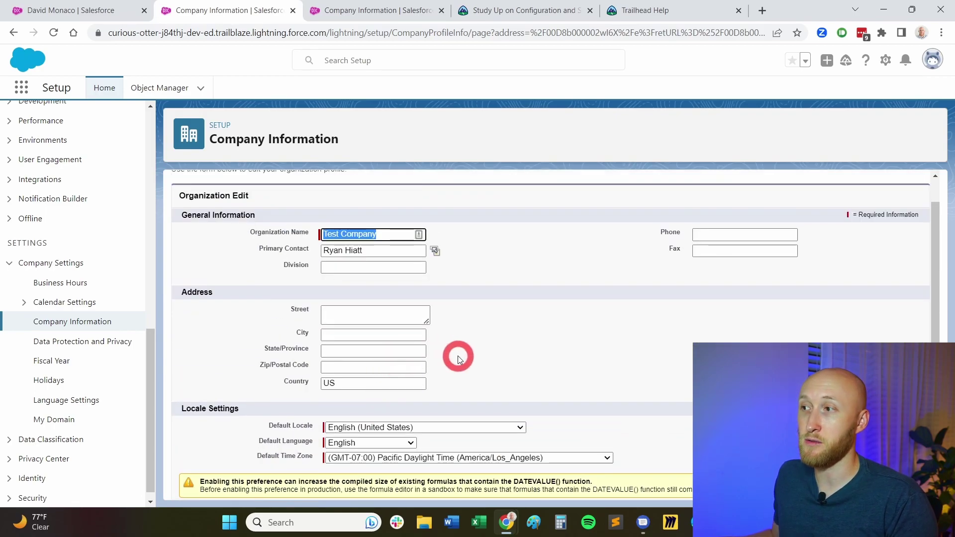
{"action": "scroll", "coordinate": [454, 357], "scroll_direction": "down", "scroll_amount": 5}
{"action": "scroll", "coordinate": [425, 458], "scroll_direction": "down", "scroll_amount": 2}
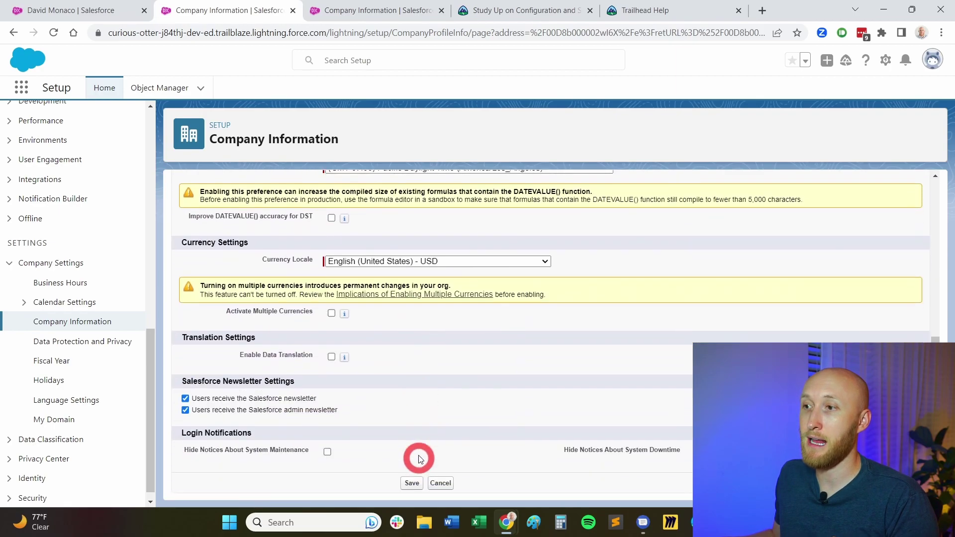
{"action": "left_click", "coordinate": [412, 482]}
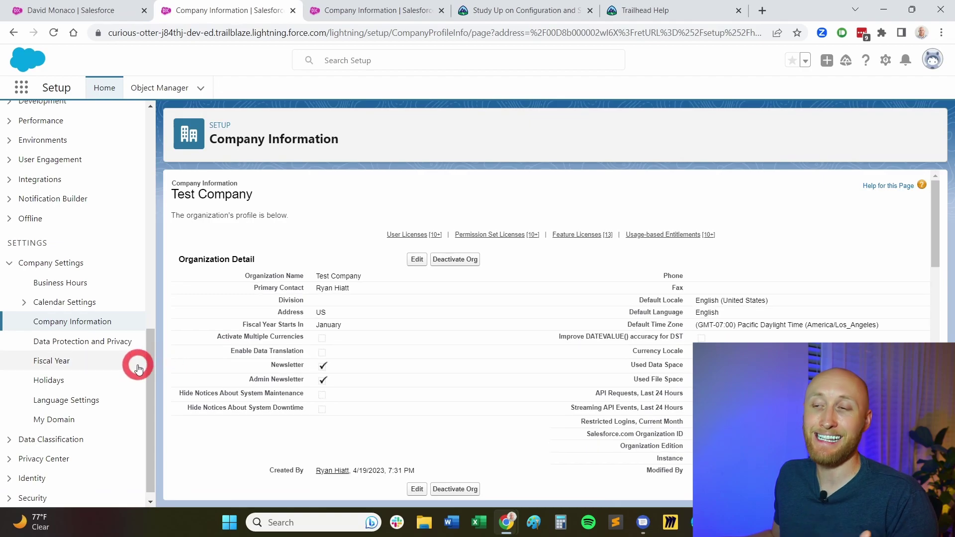
{"action": "left_click", "coordinate": [69, 364]}
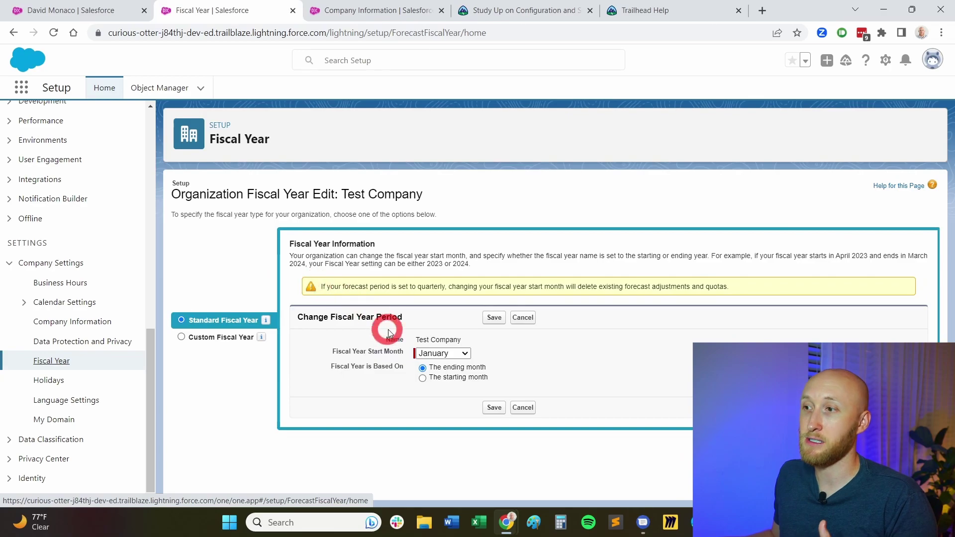
Step: Keep a Standard Fiscal Year starting in January after previewing the Custom option
{"action": "left_click", "coordinate": [449, 353]}
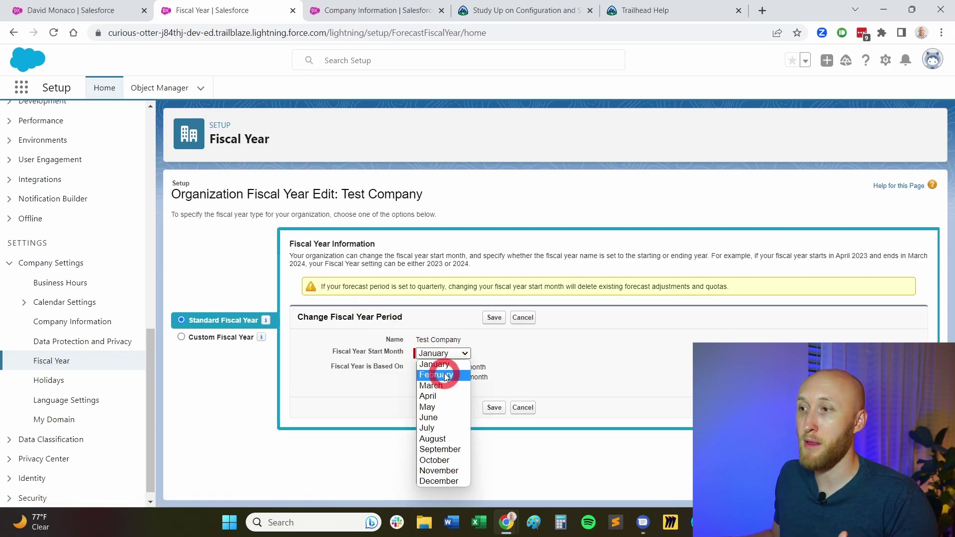
{"action": "left_click", "coordinate": [512, 360]}
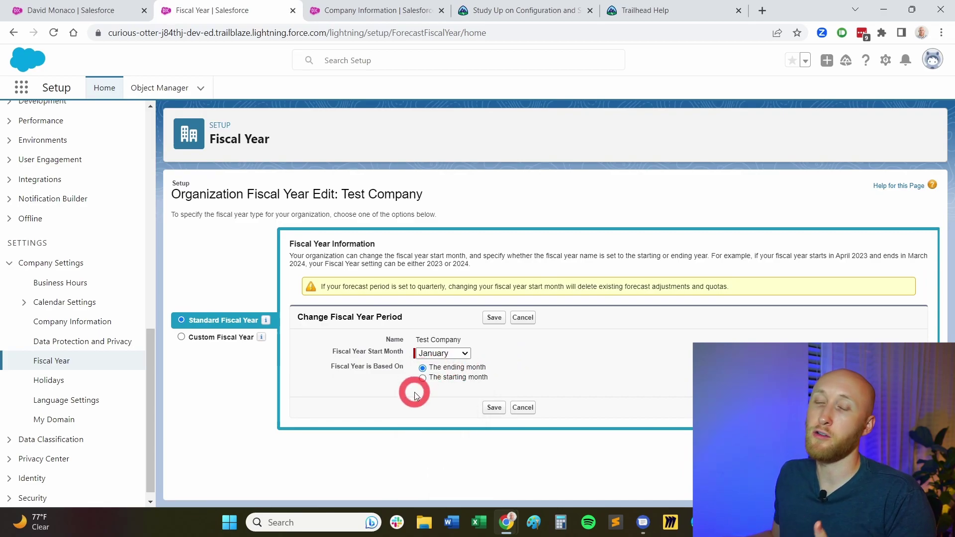
{"action": "mouse_move", "coordinate": [267, 323]}
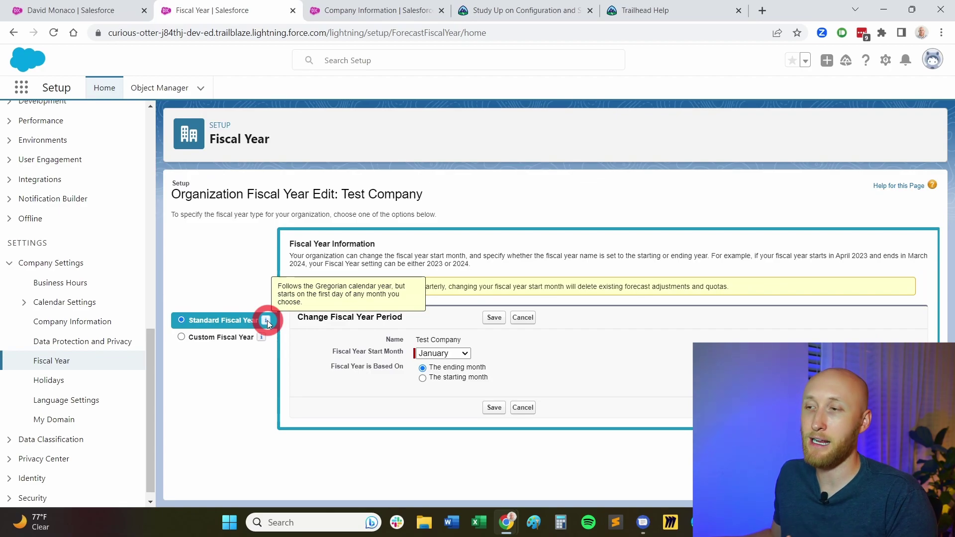
{"action": "left_click", "coordinate": [189, 338]}
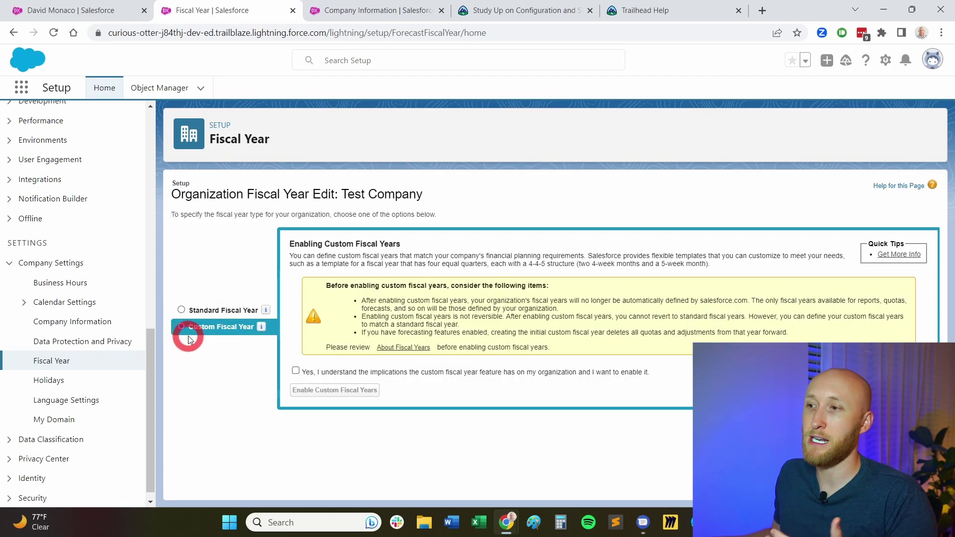
{"action": "left_click", "coordinate": [181, 310]}
{"action": "left_click", "coordinate": [49, 380]}
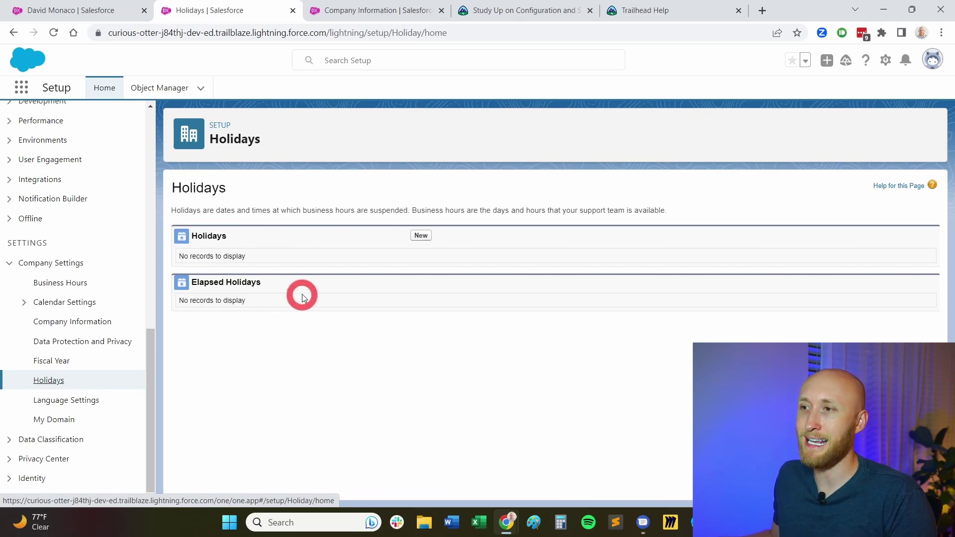
Step: Draft a recurring 'Christmas Break' holiday, then cancel it without saving
{"action": "left_click", "coordinate": [421, 236]}
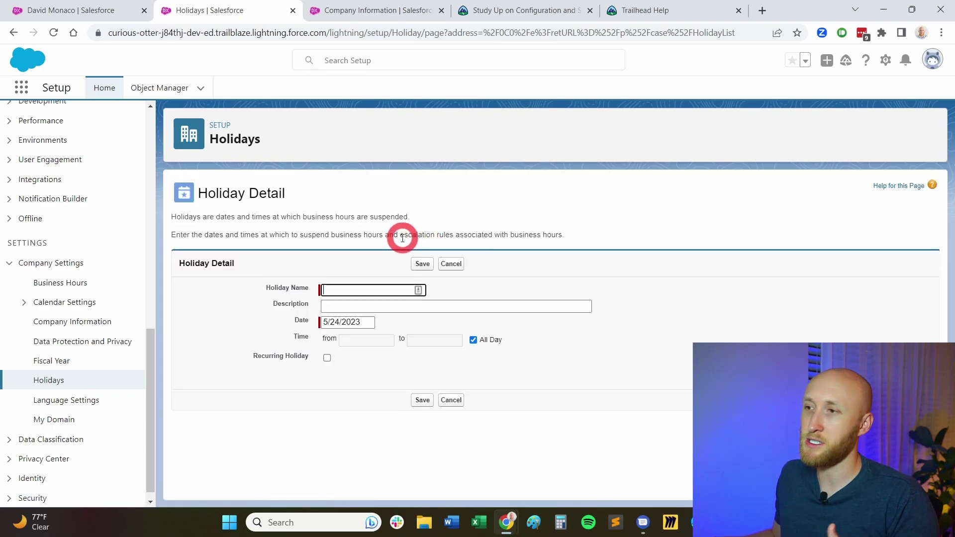
{"action": "left_click", "coordinate": [362, 287]}
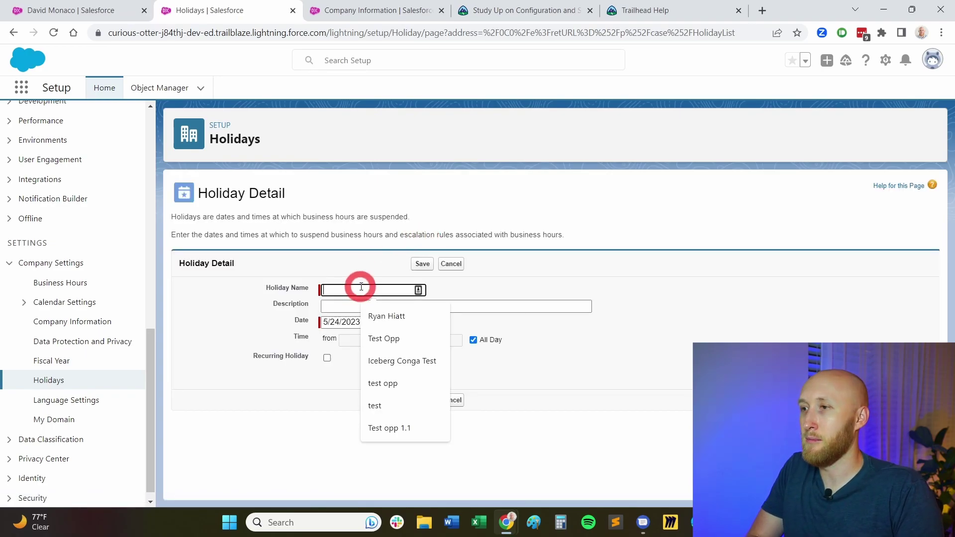
{"action": "type", "text": "Christmas Break"}
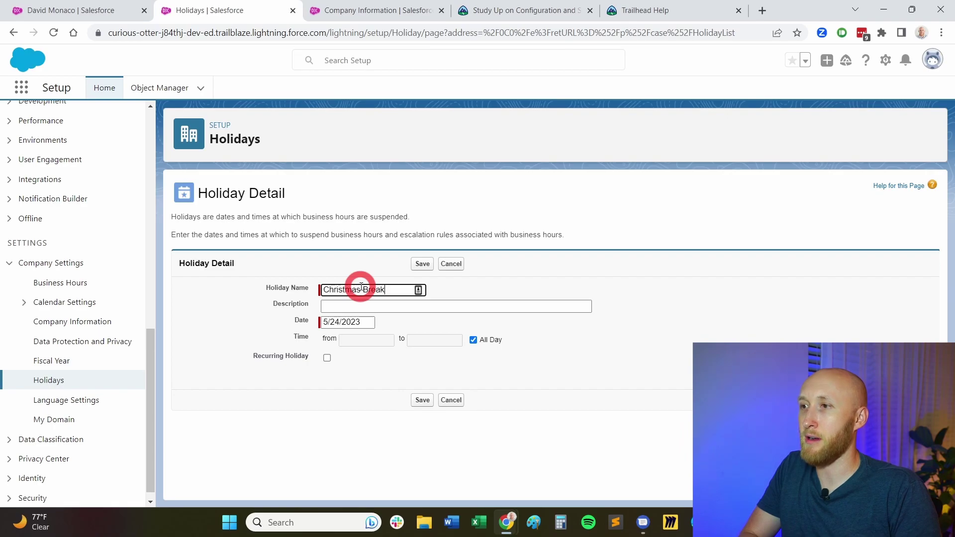
{"action": "left_click", "coordinate": [356, 322]}
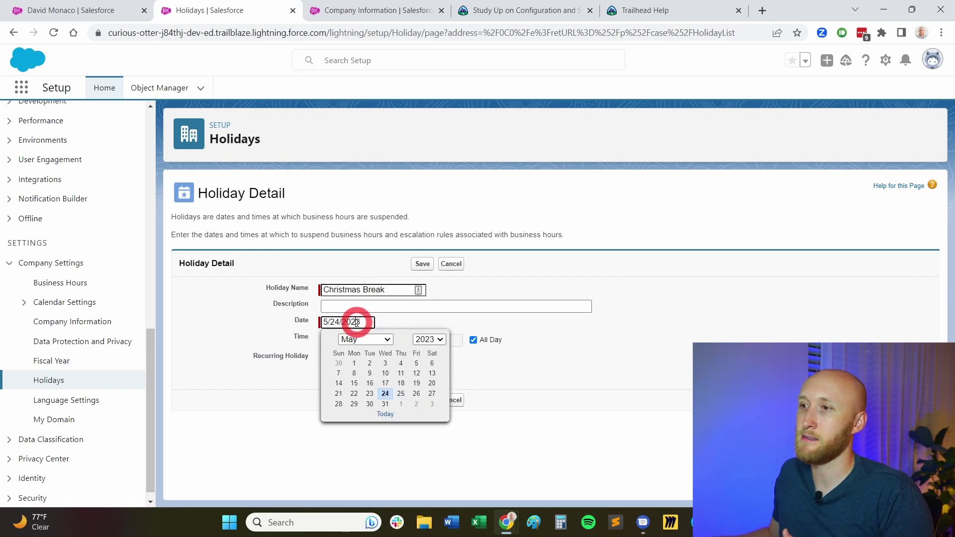
{"action": "left_click", "coordinate": [266, 330]}
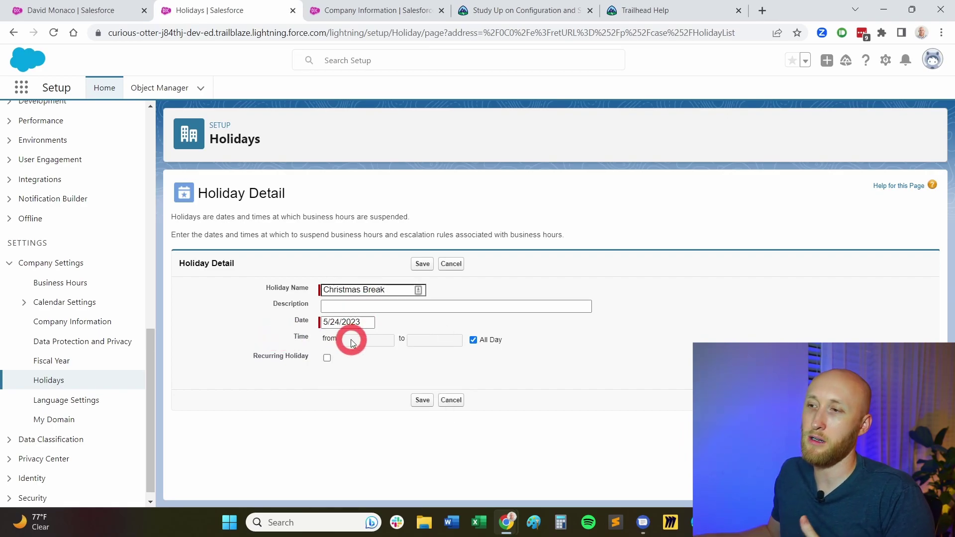
{"action": "left_click", "coordinate": [326, 357]}
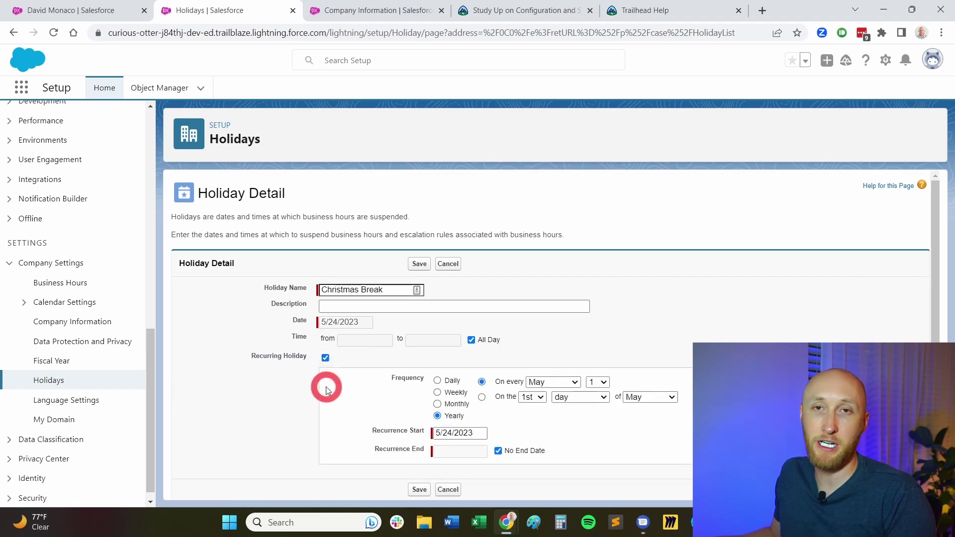
{"action": "left_click", "coordinate": [452, 264]}
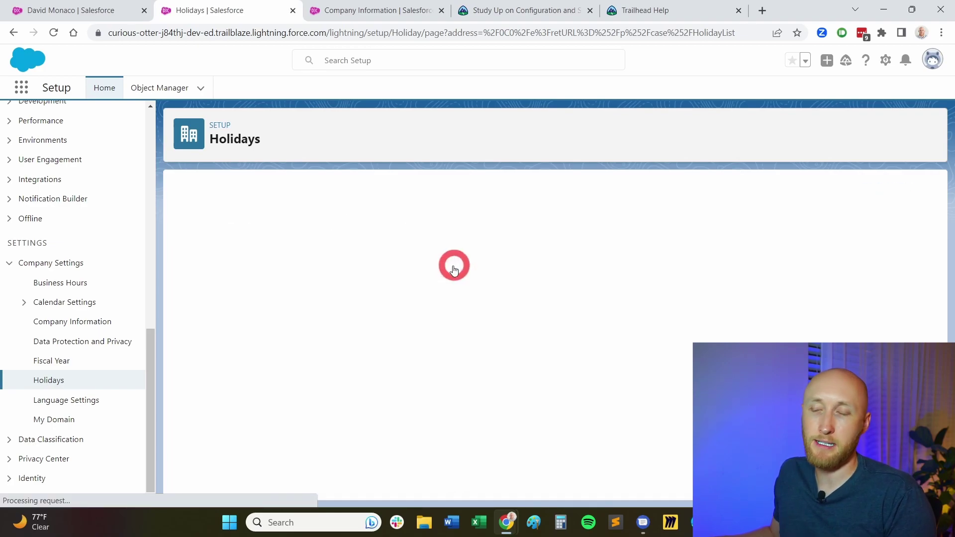
{"action": "left_click", "coordinate": [82, 399]}
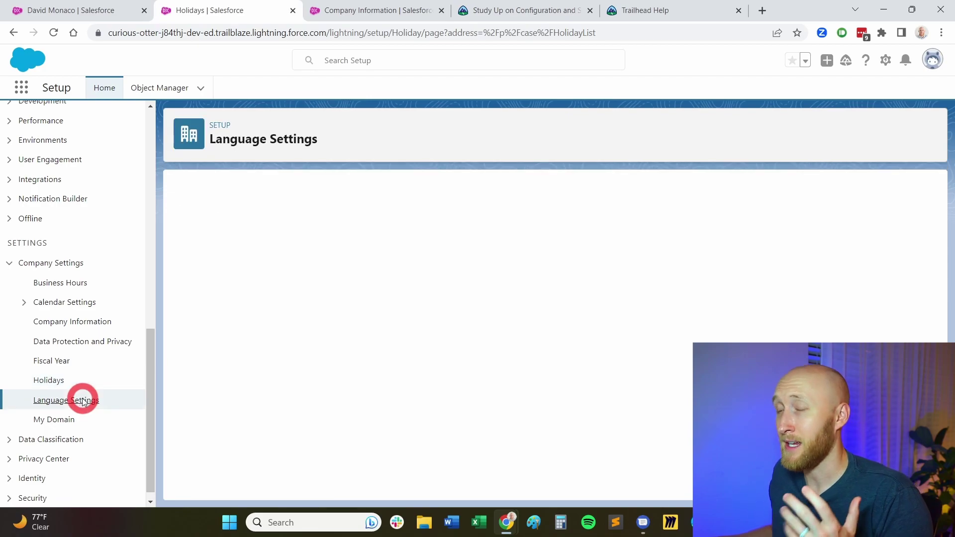
{"action": "scroll", "coordinate": [278, 354], "scroll_direction": "down", "scroll_amount": 2}
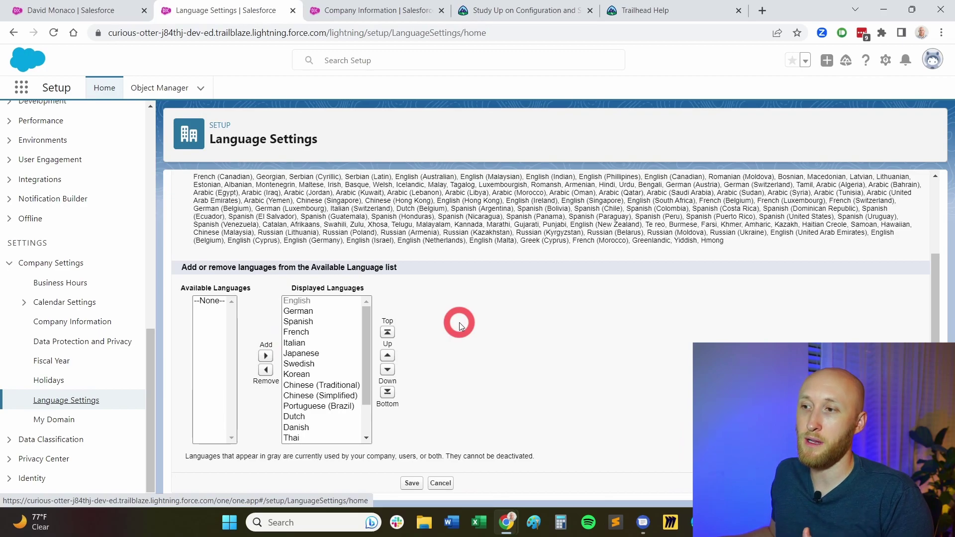
{"action": "scroll", "coordinate": [459, 325], "scroll_direction": "up", "scroll_amount": 2}
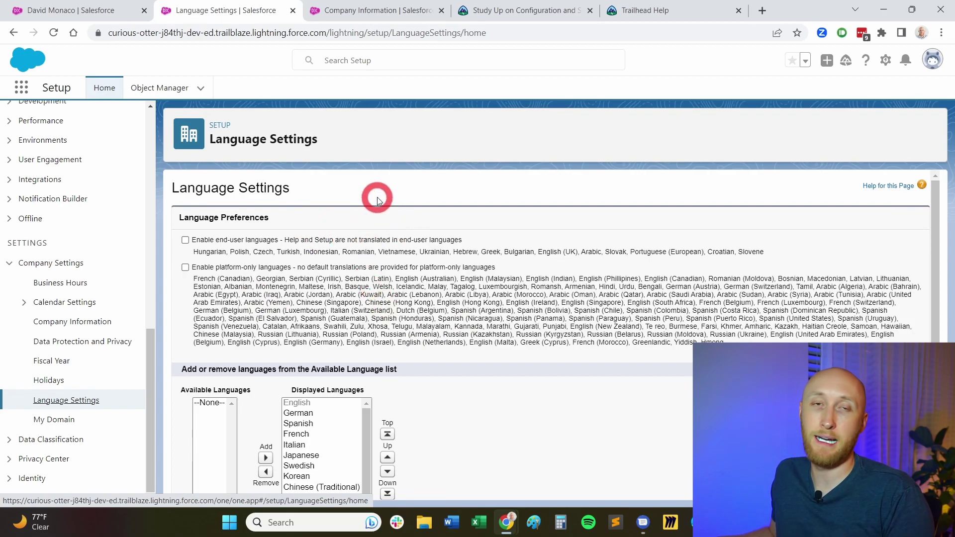
{"action": "scroll", "coordinate": [352, 298], "scroll_direction": "down", "scroll_amount": 2}
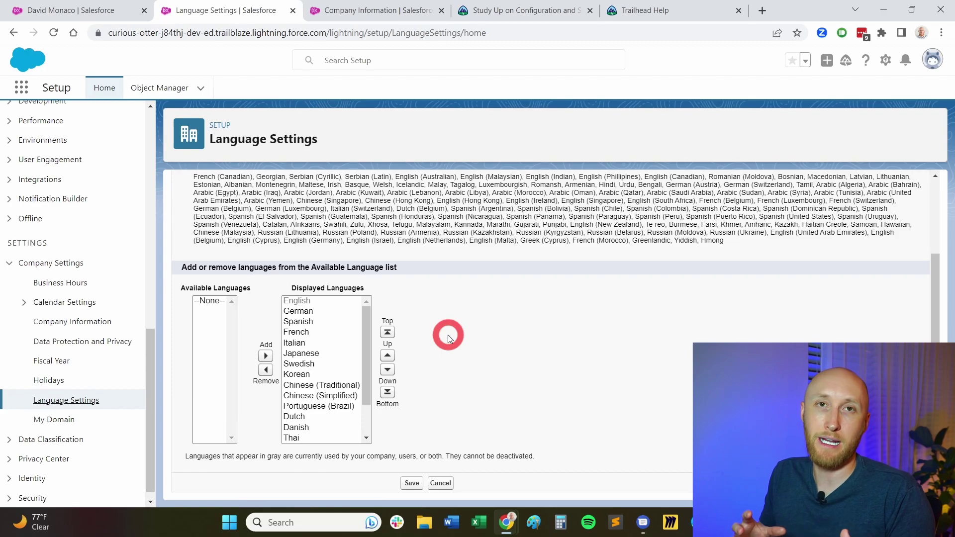
{"action": "left_click", "coordinate": [49, 420]}
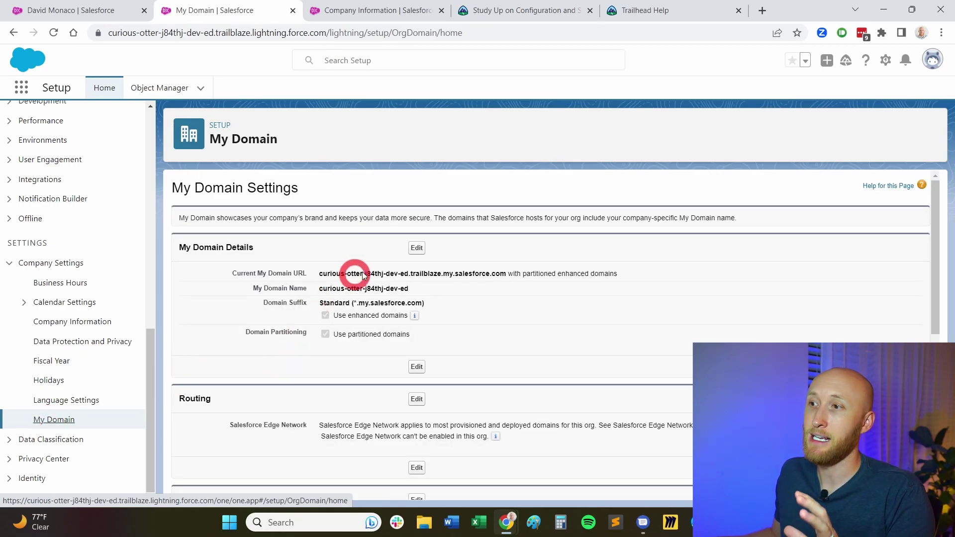
Step: Edit My Domain, clear the domain name and paste '-dev-ed' in, leaving it unsaved
{"action": "left_click", "coordinate": [417, 248]}
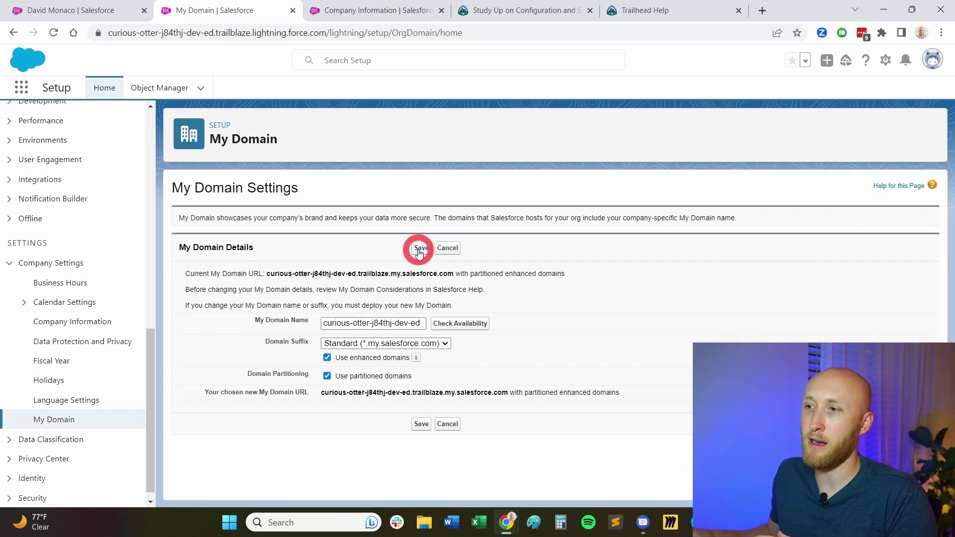
{"action": "left_click_drag", "start_coordinate": [421, 324], "coordinate": [329, 328]}
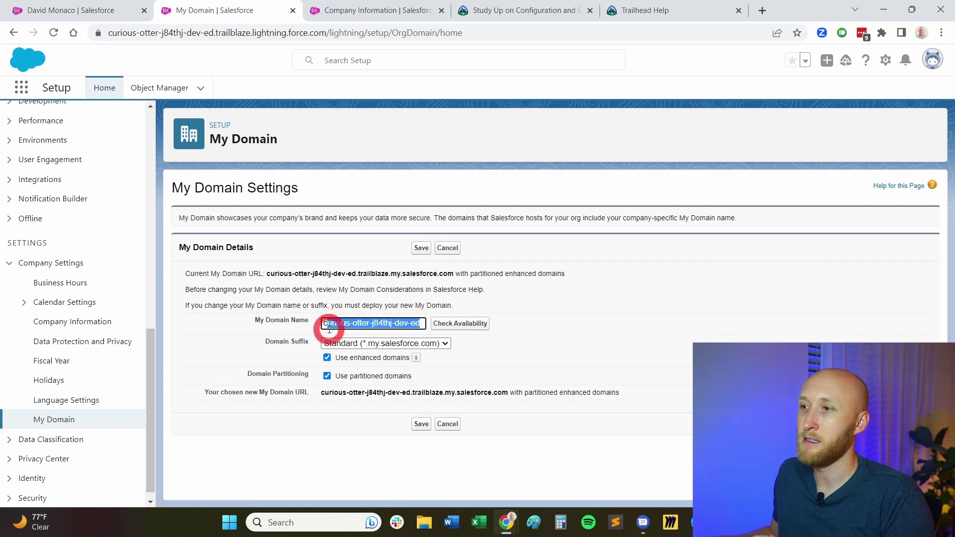
{"action": "key", "text": "BackSpace"}
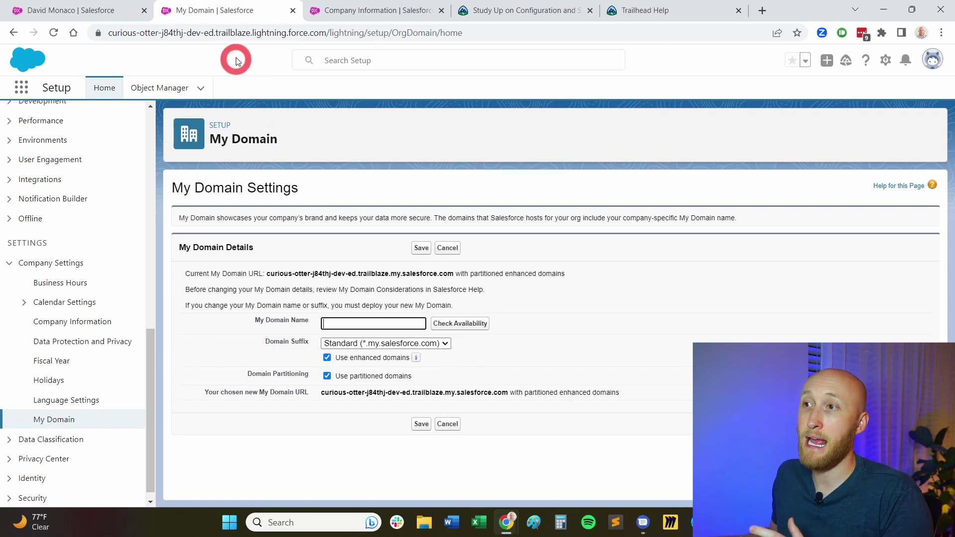
{"action": "left_click_drag", "start_coordinate": [250, 33], "coordinate": [109, 36]}
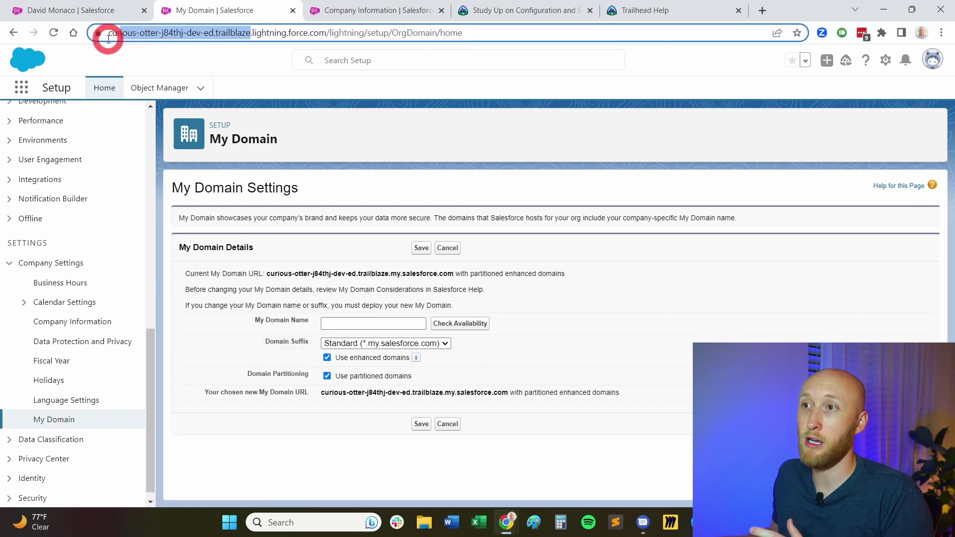
{"action": "type", "text": "-dev-ed"}
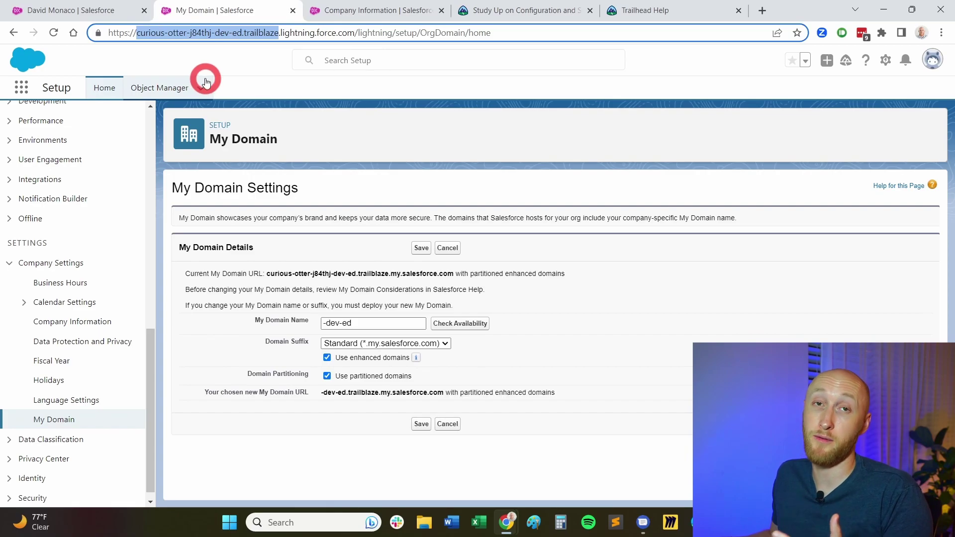